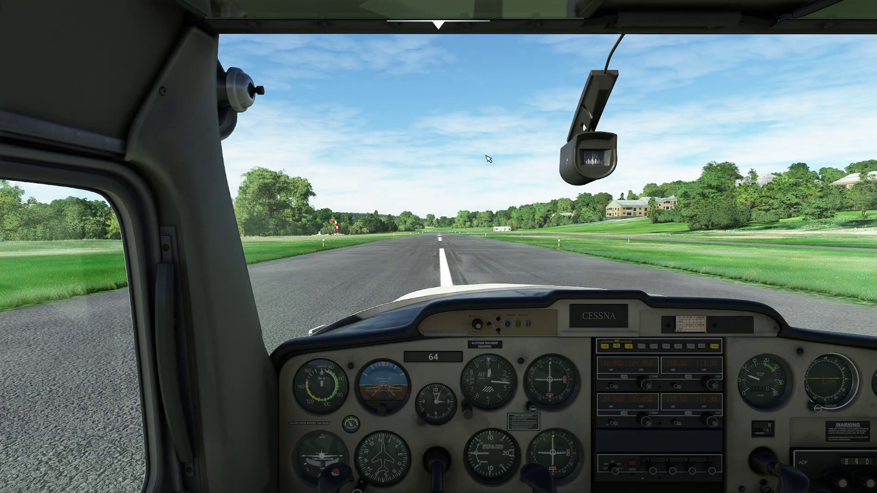
{"action": "key", "text": "KP_4"}
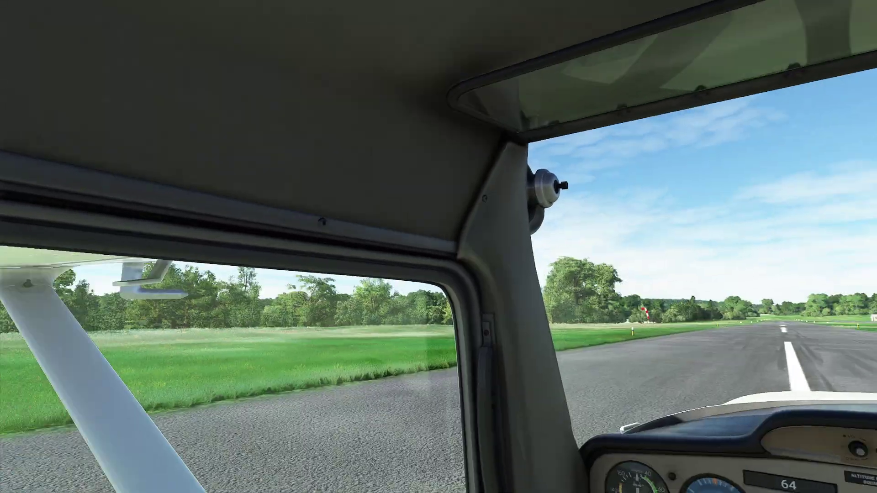
{"action": "key", "text": "KP_8"}
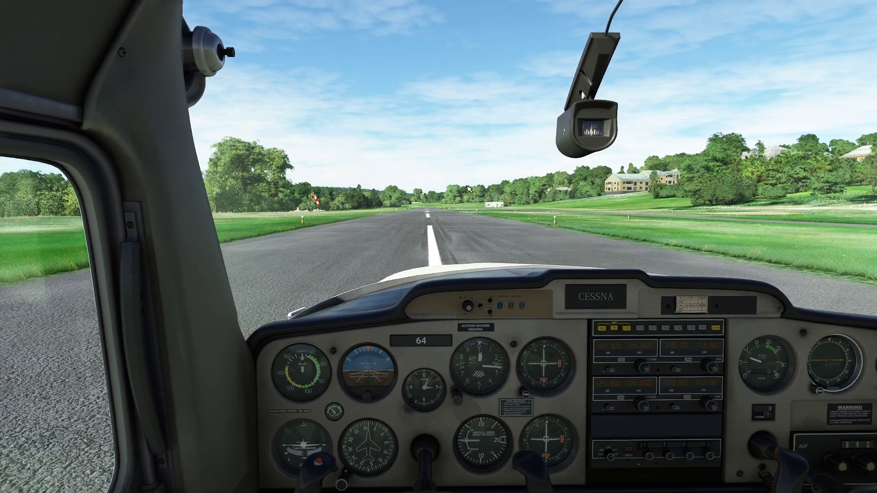
Add a new render window through the experimental section of the general options.
{"action": "key", "text": "Escape"}
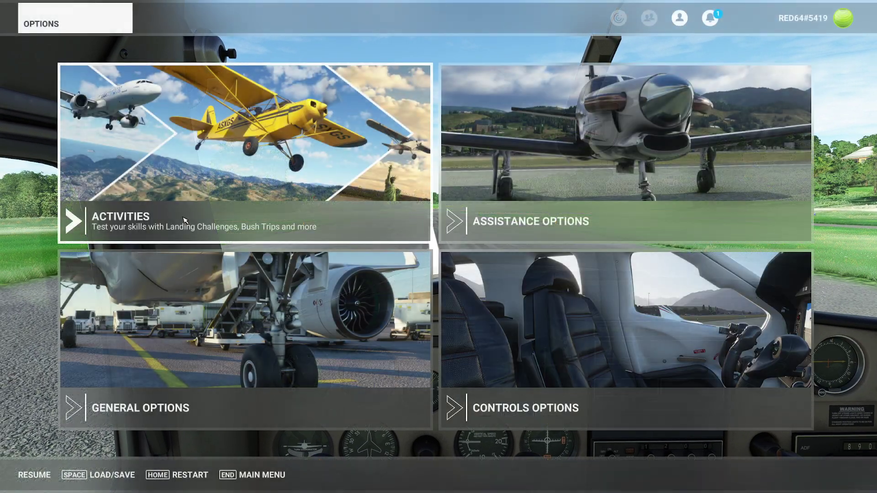
{"action": "left_click", "coordinate": [229, 328]}
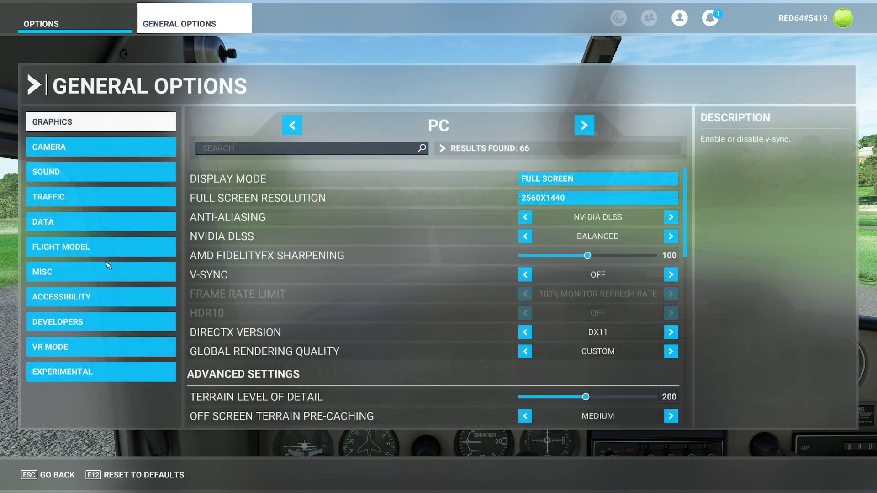
{"action": "left_click", "coordinate": [92, 376]}
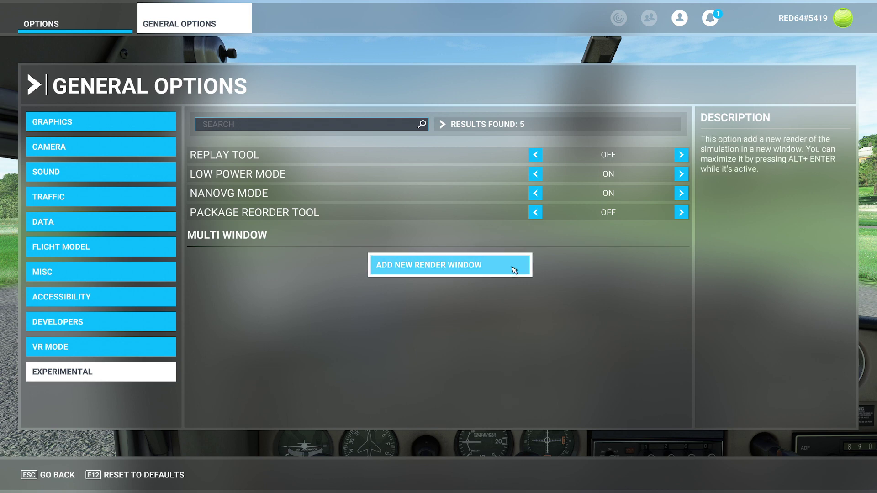
{"action": "left_click", "coordinate": [477, 262]}
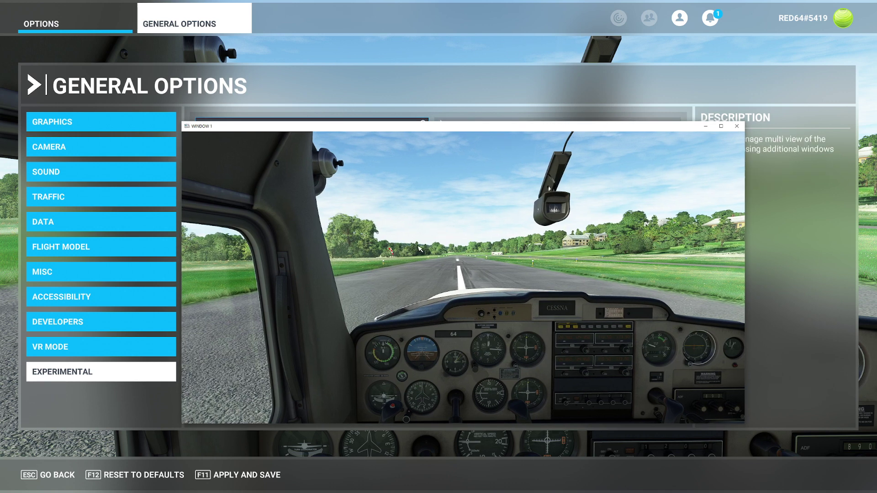
Narrow the Window 1 render window and move it clear of its rotation offset settings.
{"action": "left_click_drag", "start_coordinate": [304, 130], "coordinate": [372, 131]}
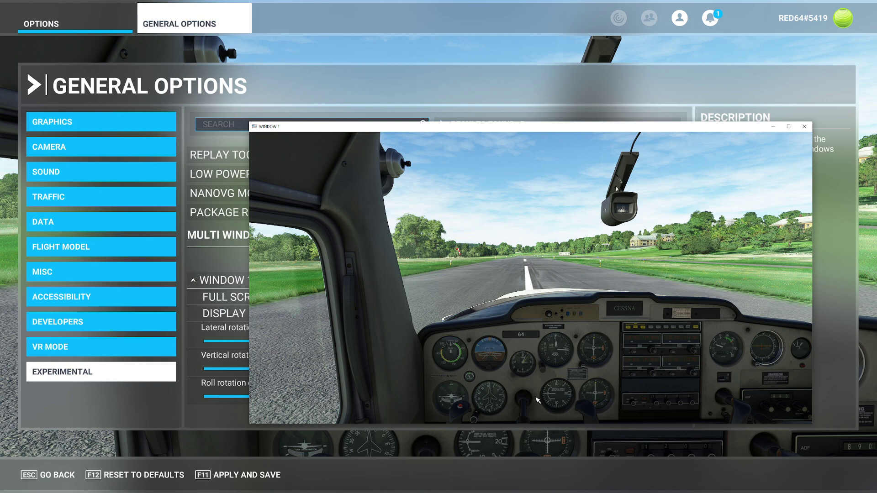
{"action": "left_click_drag", "start_coordinate": [464, 130], "coordinate": [356, 43]}
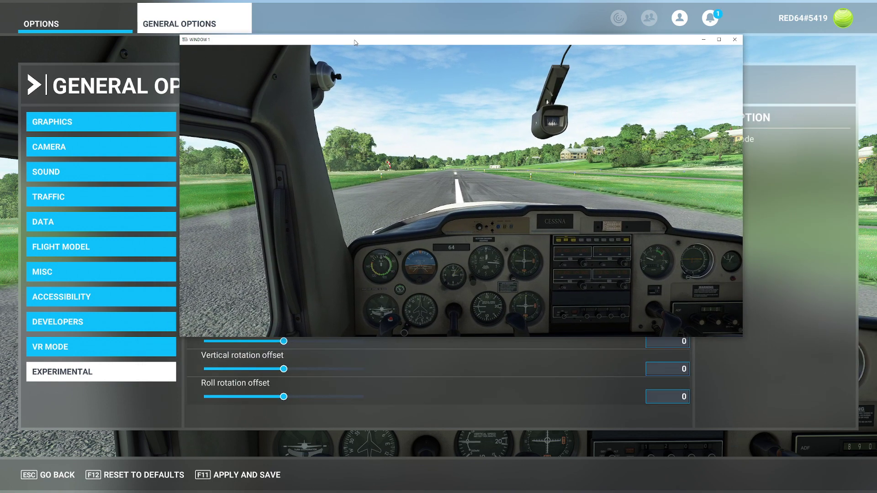
{"action": "left_click_drag", "start_coordinate": [744, 111], "coordinate": [538, 111]}
{"action": "left_click_drag", "start_coordinate": [381, 41], "coordinate": [226, 21]}
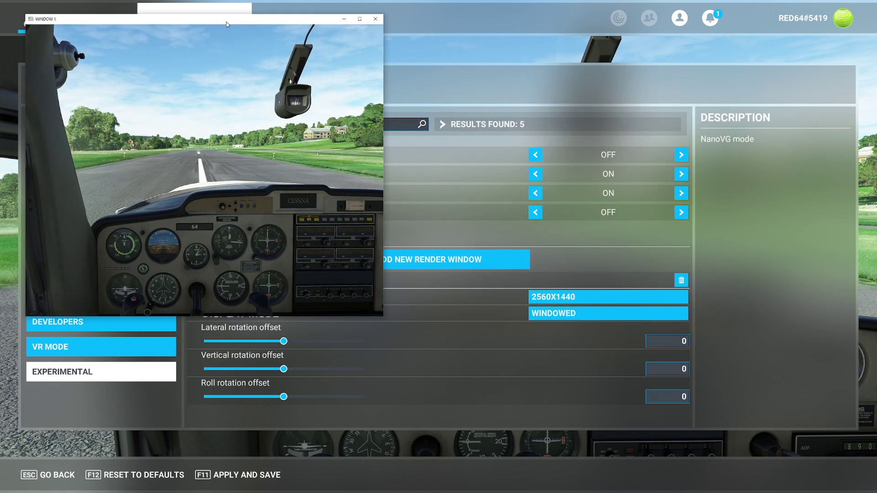
Set Window 1's lateral rotation offset to 29.8 and move its render window off the offset sliders.
{"action": "left_click", "coordinate": [284, 342]}
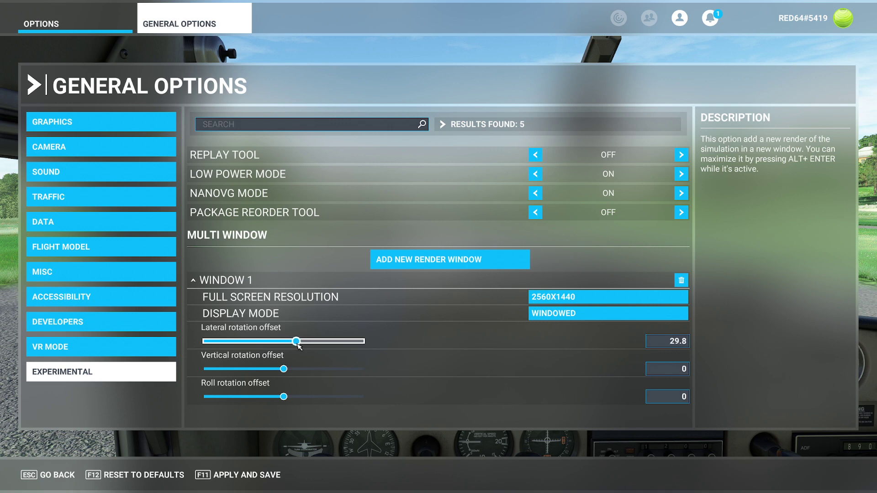
{"action": "key", "text": "alt+Tab"}
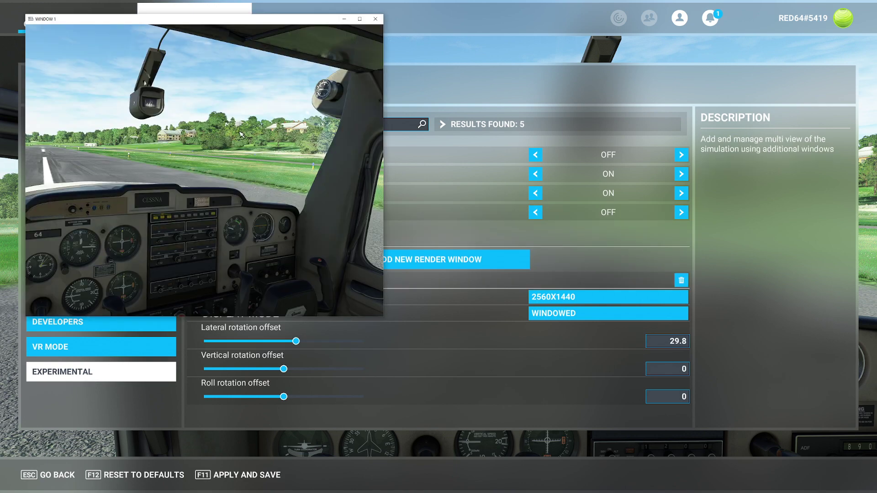
{"action": "left_click_drag", "start_coordinate": [209, 20], "coordinate": [666, 129]}
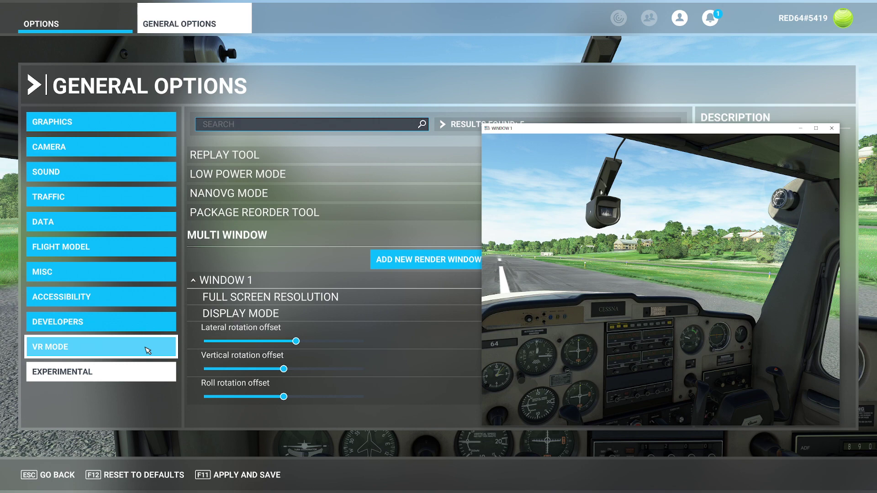
Leave the general options with the changes saved and resume the flight.
{"action": "left_click", "coordinate": [59, 476]}
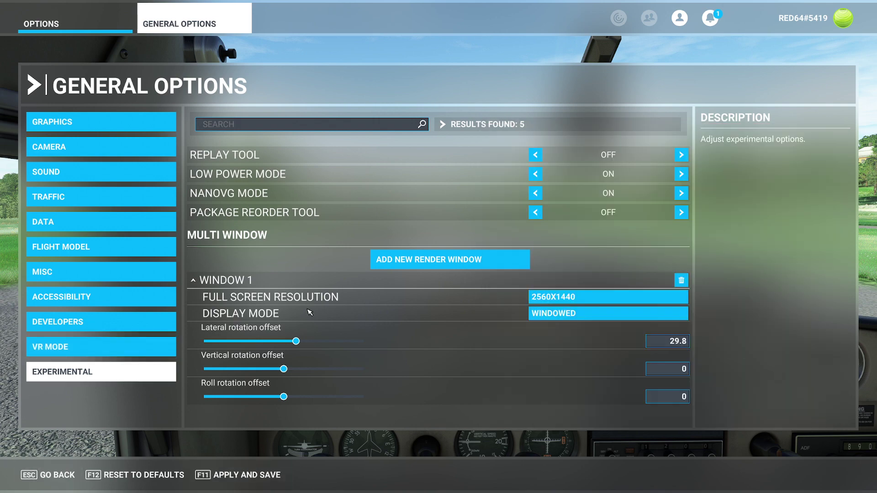
{"action": "left_click", "coordinate": [48, 471]}
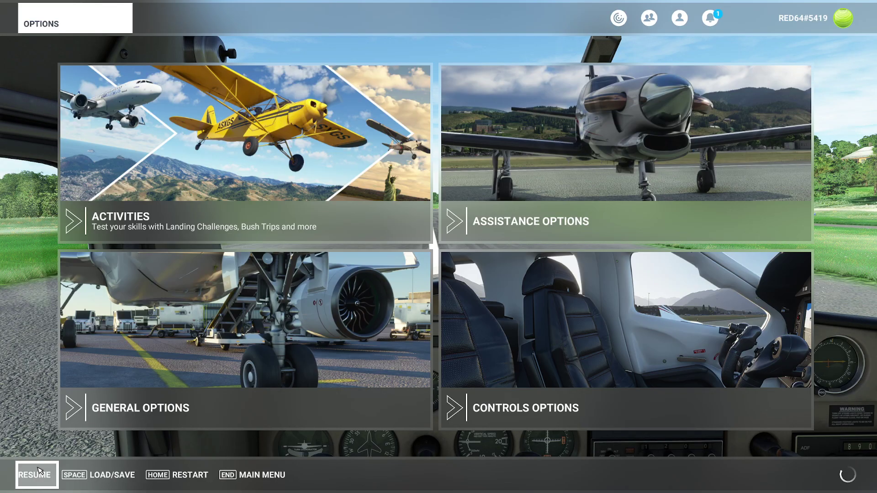
{"action": "left_click", "coordinate": [47, 471]}
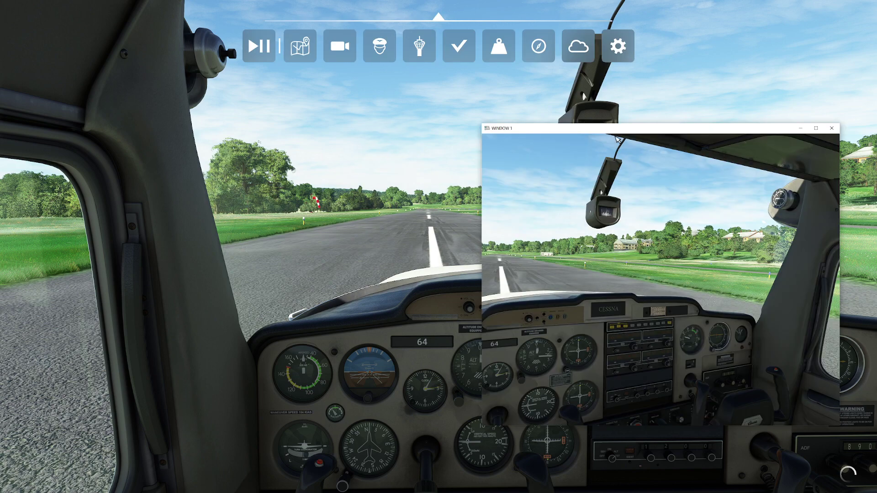
Try the Window 1 render window at several positions over the cockpit view and dismiss it.
{"action": "left_click_drag", "start_coordinate": [616, 130], "coordinate": [660, 103]}
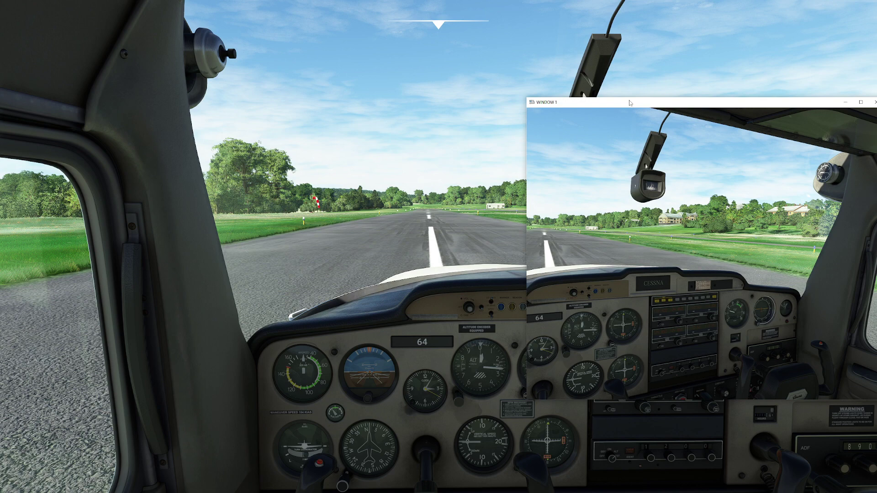
{"action": "left_click_drag", "start_coordinate": [629, 103], "coordinate": [525, 108]}
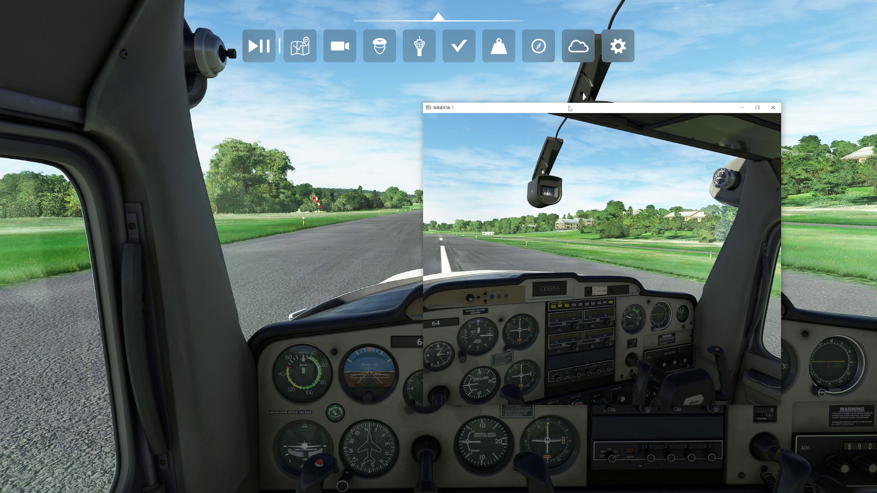
{"action": "left_click_drag", "start_coordinate": [558, 108], "coordinate": [390, 118]}
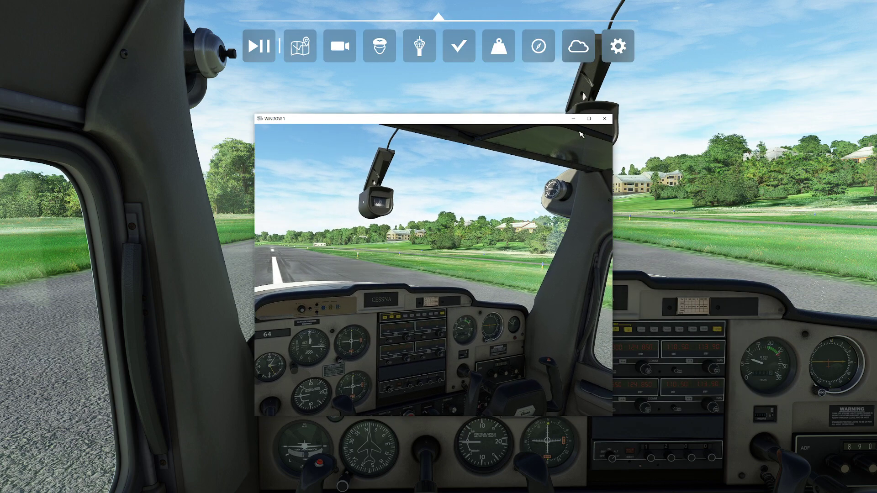
{"action": "left_click", "coordinate": [604, 118]}
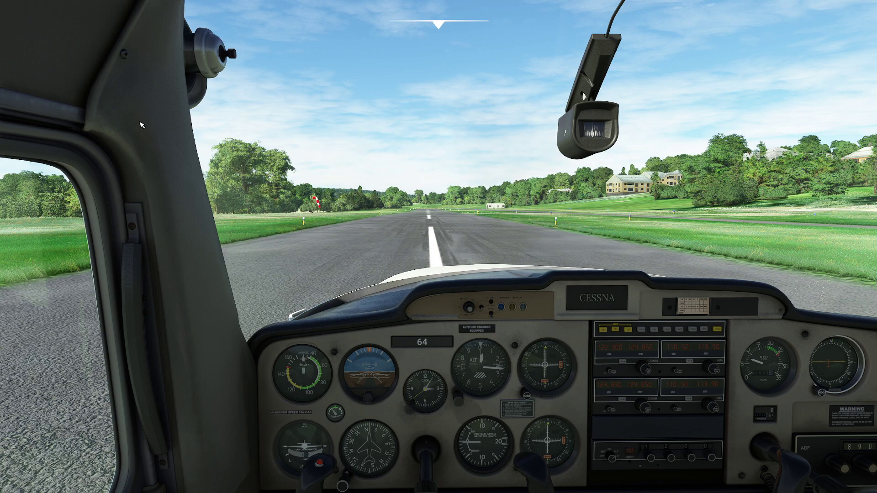
Reopen the experimental general options and place the Window 1 render window clear of the multi-window settings.
{"action": "key", "text": "Escape"}
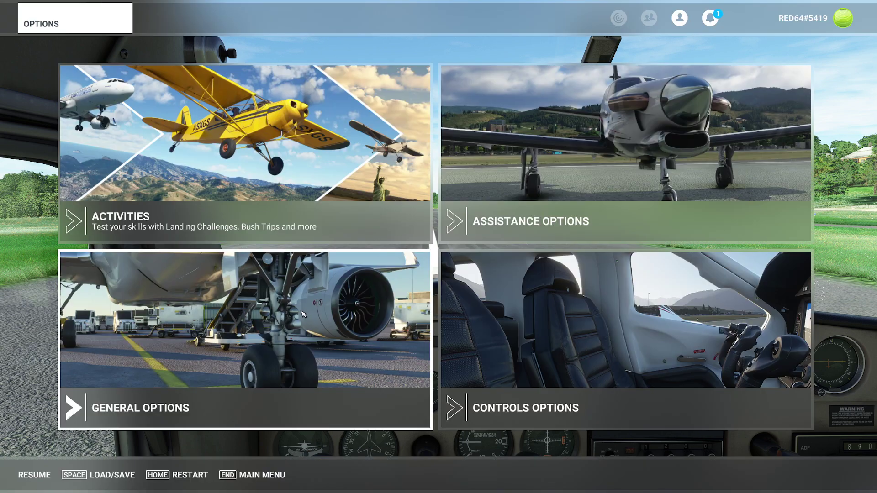
{"action": "left_click", "coordinate": [264, 357]}
{"action": "left_click", "coordinate": [91, 372]}
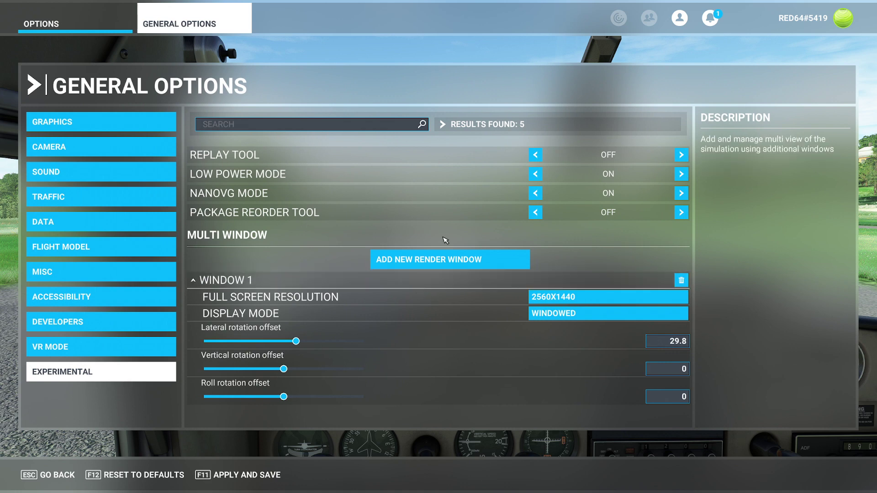
{"action": "key", "text": "alt+Tab"}
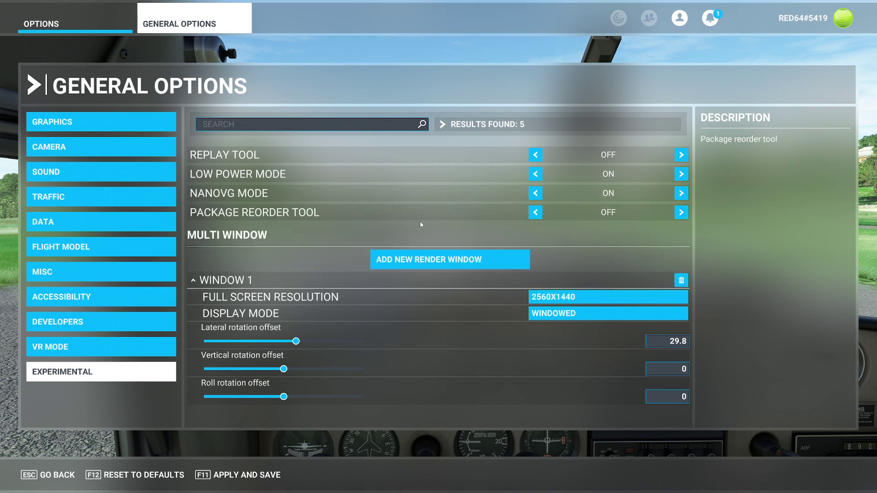
{"action": "key", "text": "alt+Tab"}
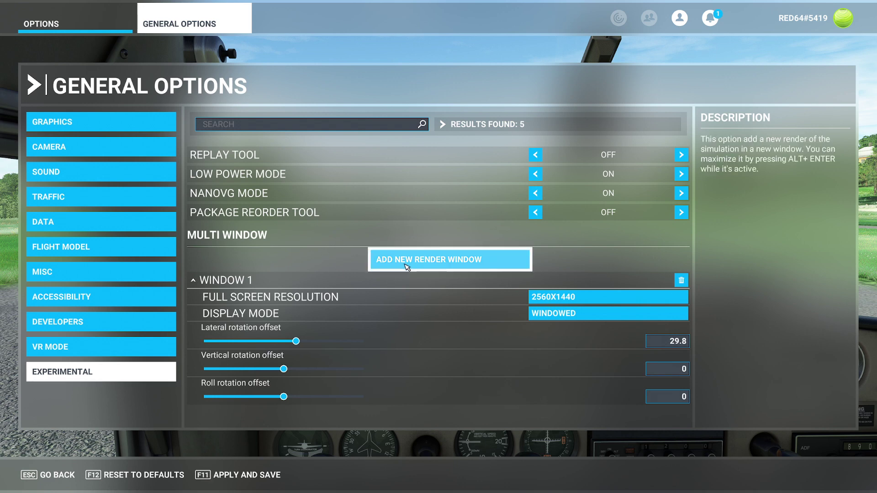
{"action": "left_click", "coordinate": [456, 265]}
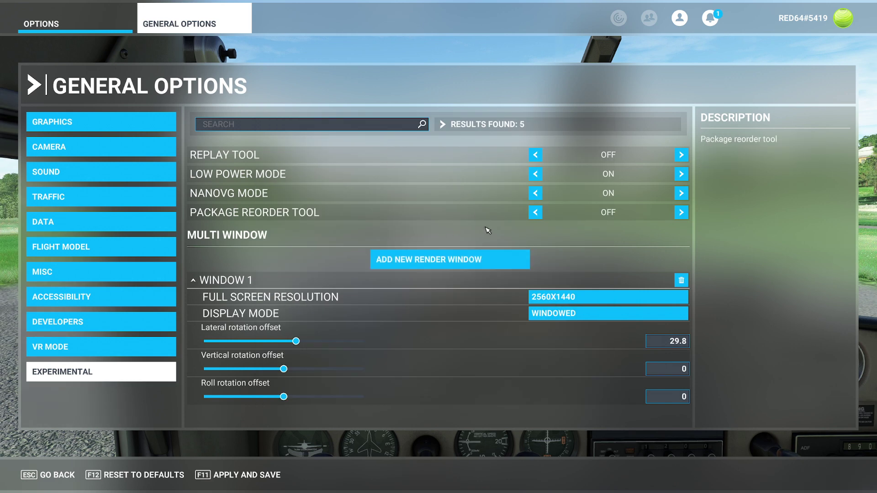
{"action": "key", "text": "alt+Tab"}
{"action": "left_click_drag", "start_coordinate": [459, 122], "coordinate": [683, 130]}
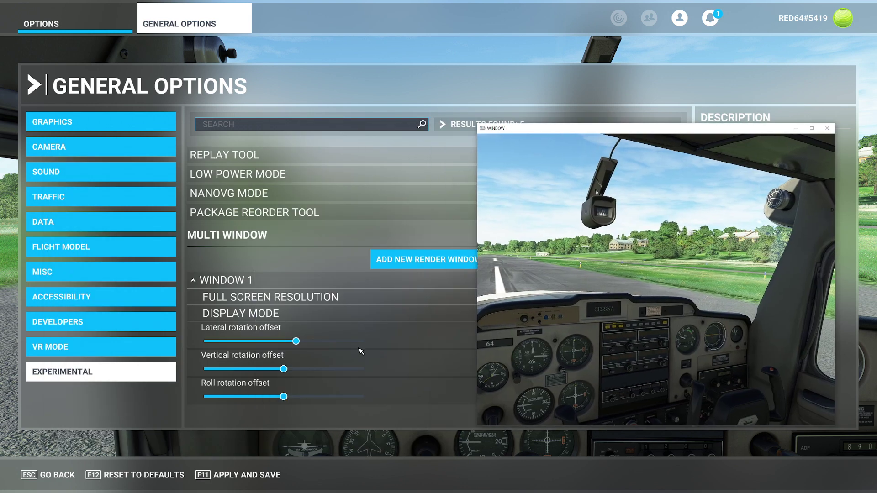
Add a second render window and shift the Window 1 render window further toward the screen's edge.
{"action": "left_click", "coordinate": [347, 264]}
{"action": "left_click", "coordinate": [443, 260]}
{"action": "key", "text": "alt+Tab"}
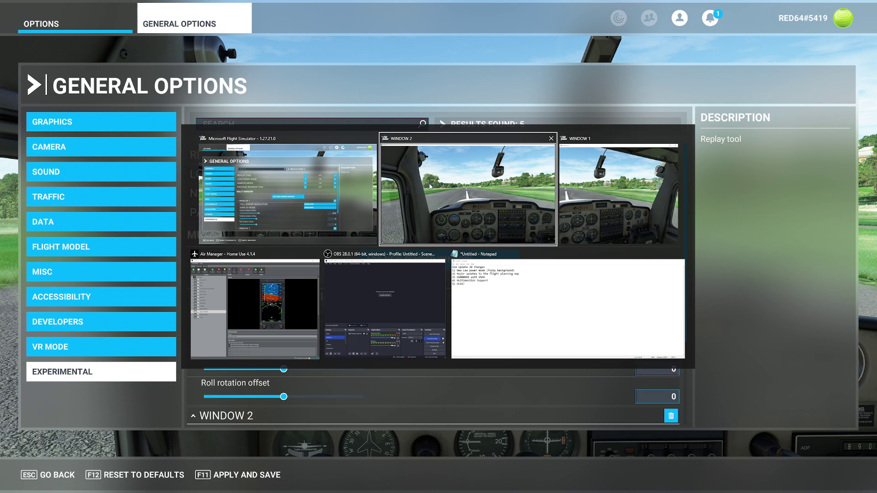
{"action": "key", "text": "Tab"}
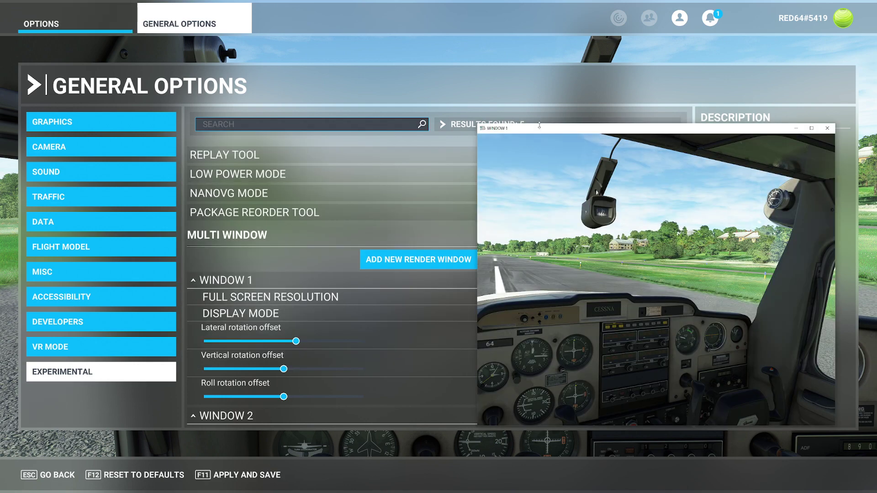
{"action": "left_click_drag", "start_coordinate": [516, 130], "coordinate": [554, 120]}
Bring up the Window 2 render window, shrink it and place it beside Window 1.
{"action": "key", "text": "alt+Tab"}
{"action": "left_click", "coordinate": [529, 202]}
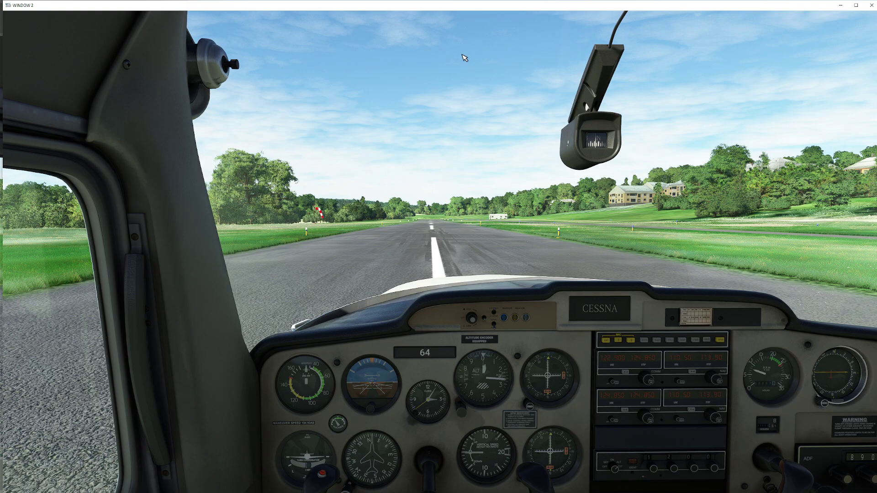
{"action": "double_click", "coordinate": [776, 5]}
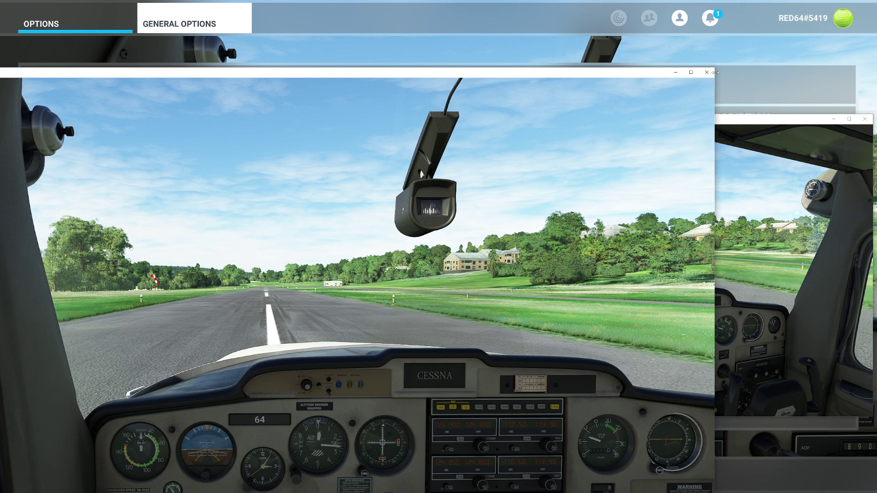
{"action": "left_click_drag", "start_coordinate": [715, 70], "coordinate": [274, 270]}
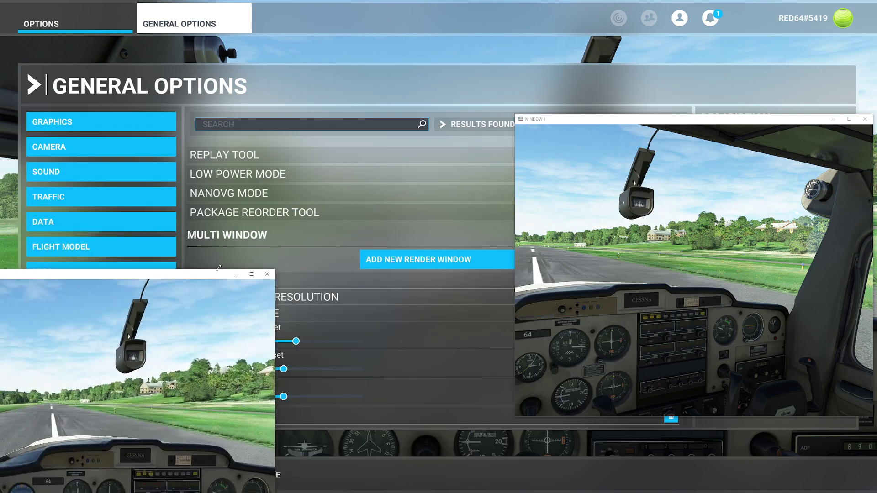
{"action": "left_click_drag", "start_coordinate": [135, 276], "coordinate": [306, 117]}
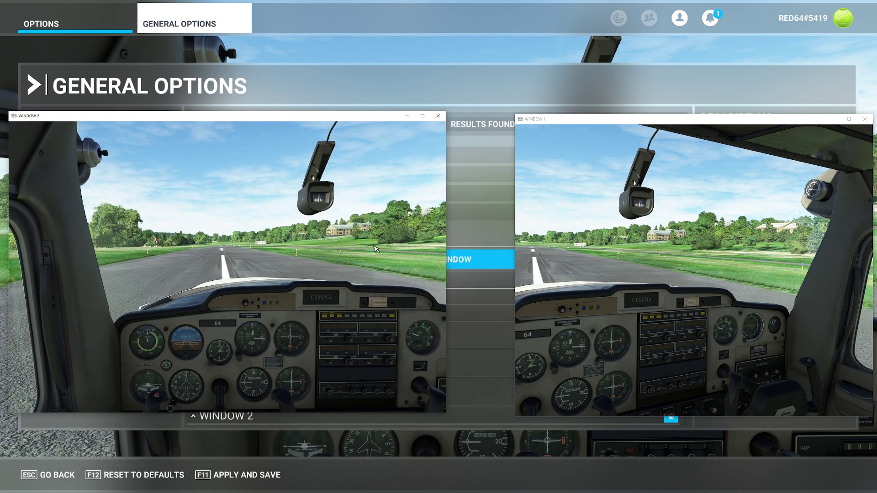
Set Window 2's lateral rotation offset to -30.
{"action": "left_click", "coordinate": [457, 199]}
{"action": "scroll", "coordinate": [413, 310], "scroll_direction": "down", "scroll_amount": 3}
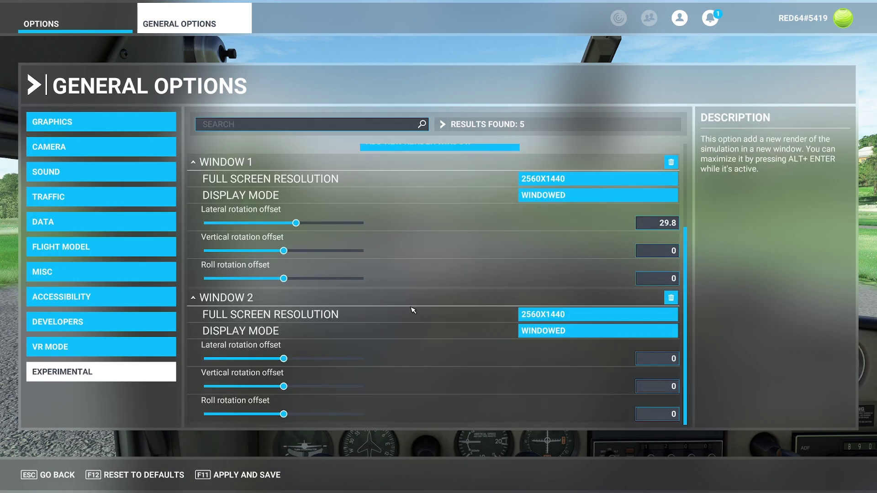
{"action": "left_click", "coordinate": [665, 362]}
{"action": "key", "text": "Return"}
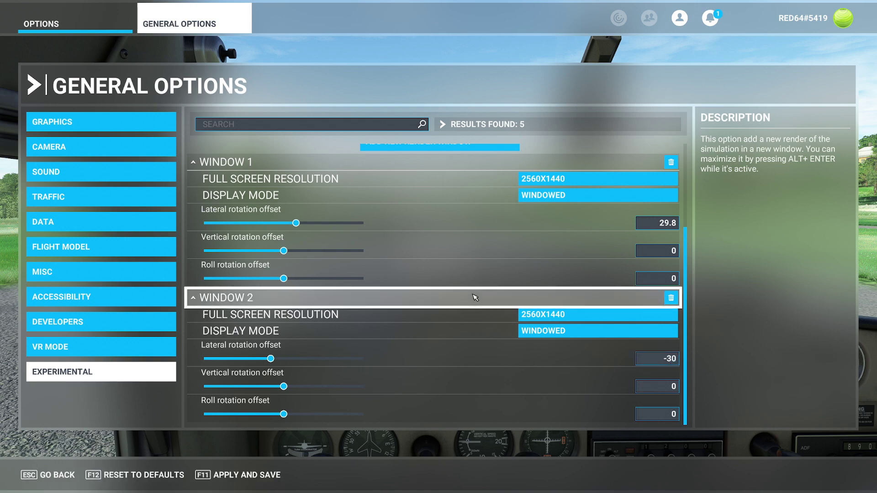
Apply and save the render window settings, and leave the options to resume the flight.
{"action": "key", "text": "alt+Tab"}
{"action": "key", "text": "alt+Tab"}
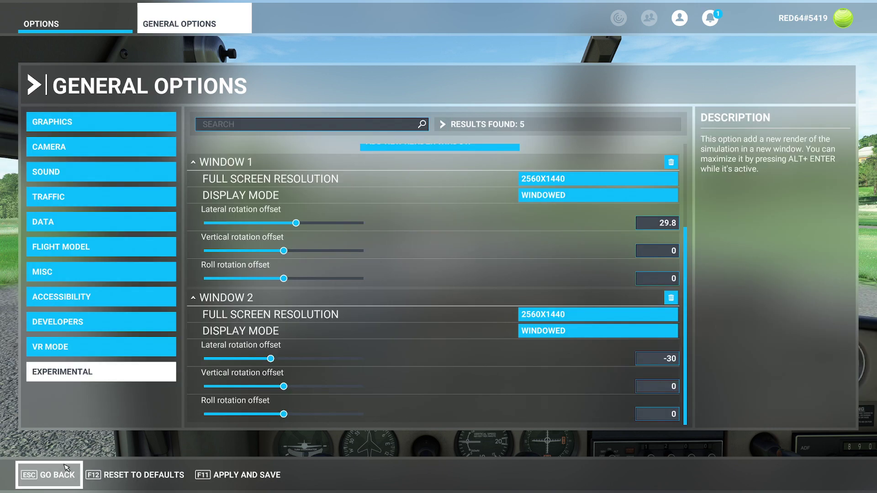
{"action": "left_click", "coordinate": [66, 468]}
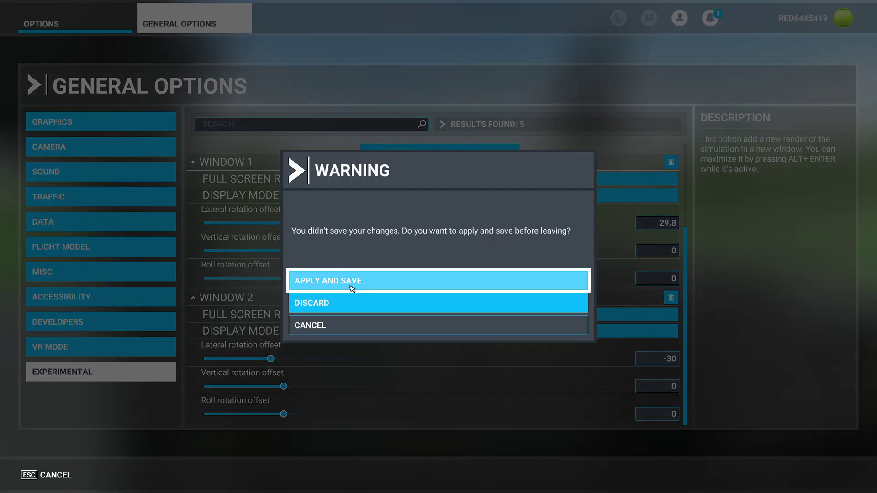
{"action": "left_click", "coordinate": [352, 289]}
{"action": "key", "text": "alt+Tab"}
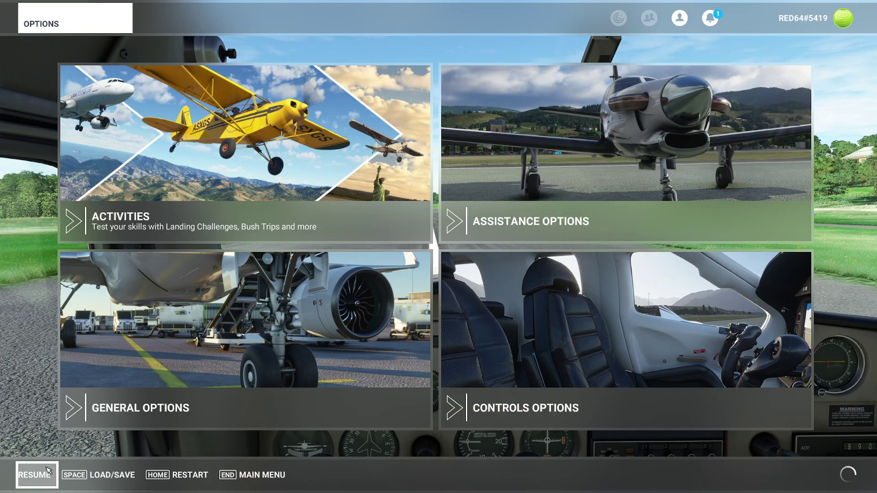
{"action": "key", "text": "Escape"}
Bring the Window 1 and Window 2 render windows in front of the main cockpit view.
{"action": "key", "text": "alt+Tab"}
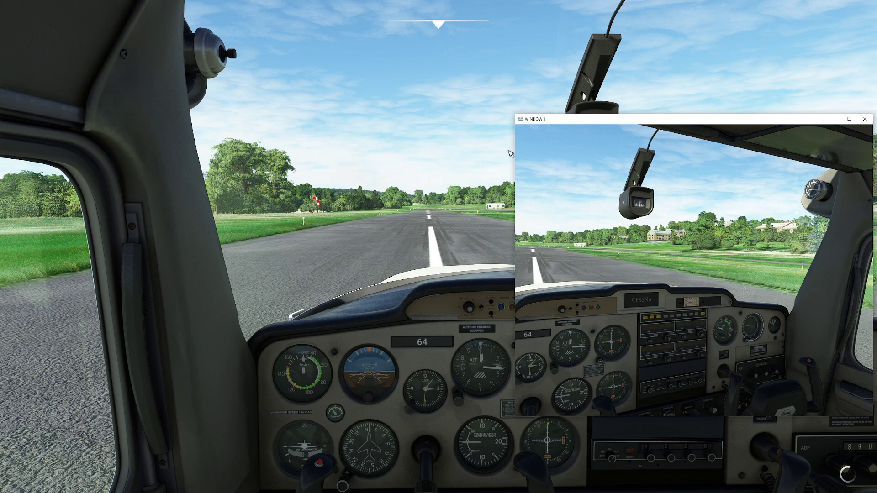
{"action": "key", "text": "alt+Tab"}
{"action": "left_click", "coordinate": [601, 154]}
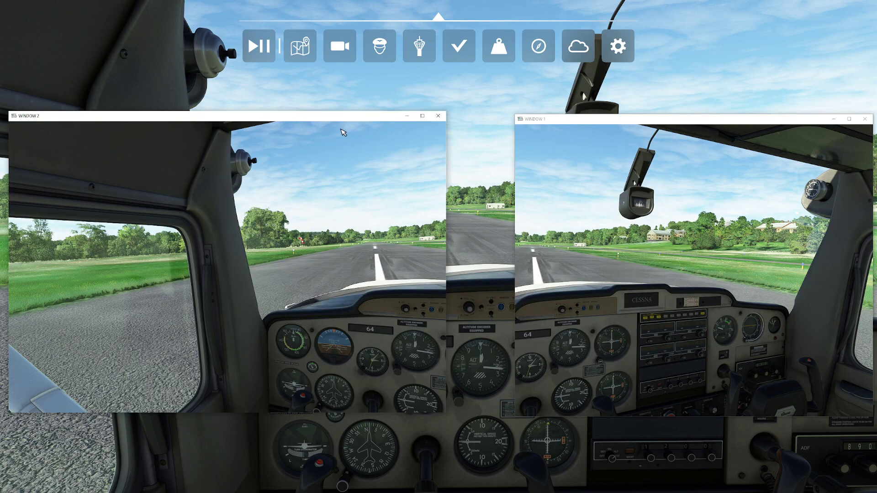
Move both render windows slightly upward and narrow each from its inner edge to uncover more of the main cockpit view.
{"action": "left_click_drag", "start_coordinate": [332, 123], "coordinate": [327, 112]}
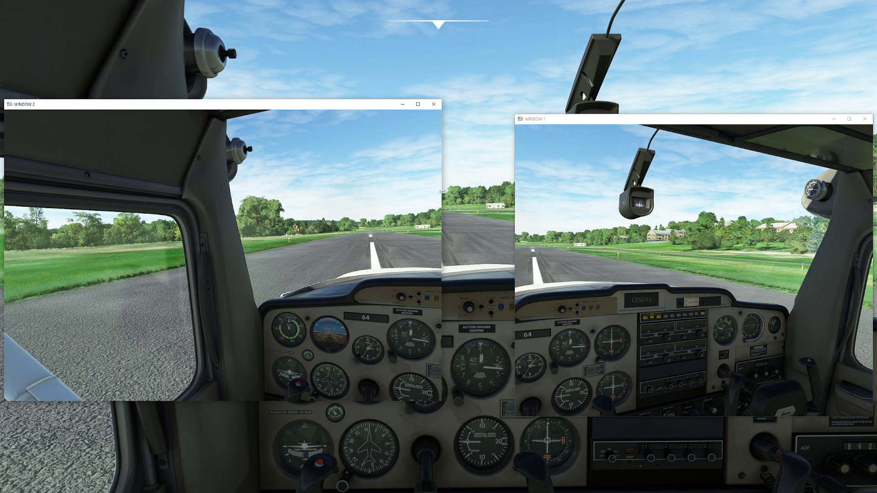
{"action": "left_click_drag", "start_coordinate": [441, 203], "coordinate": [264, 203]}
{"action": "left_click_drag", "start_coordinate": [520, 119], "coordinate": [522, 110]}
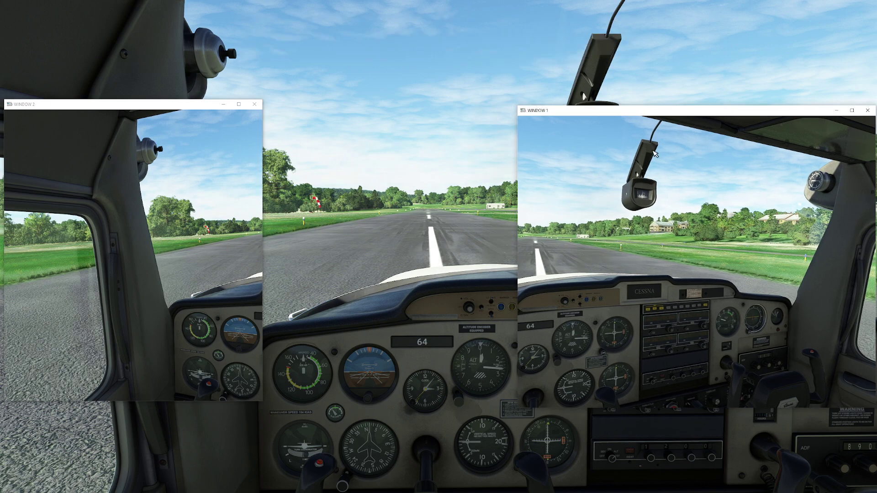
{"action": "left_click_drag", "start_coordinate": [518, 224], "coordinate": [602, 224]}
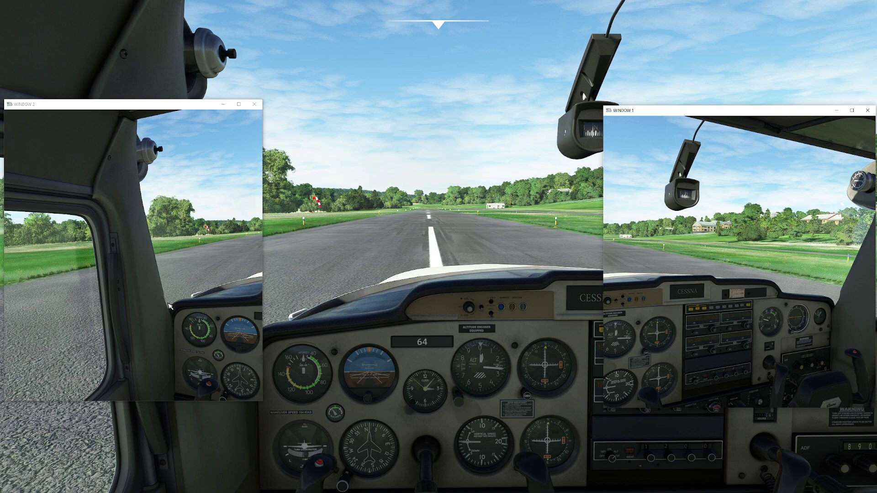
Switch to the main cockpit view for flying, and bring both render windows back over it with Window 2 shifted slightly inward.
{"action": "left_click", "coordinate": [367, 205]}
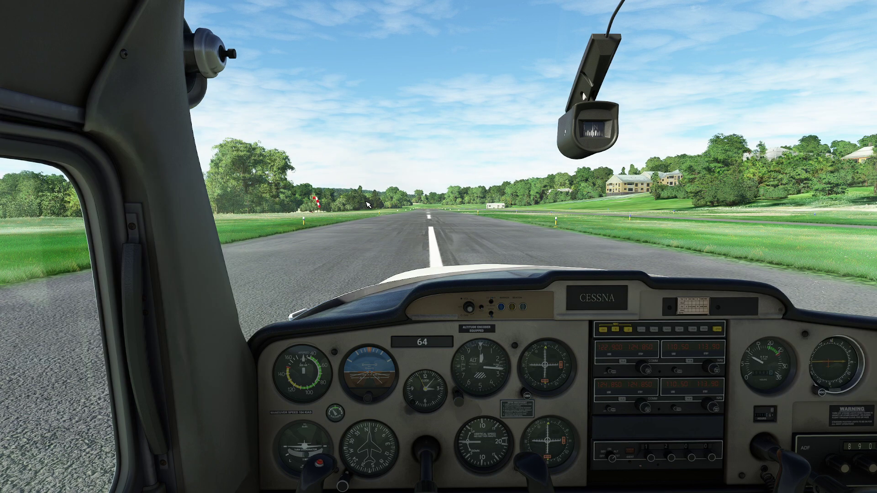
{"action": "key", "text": "alt+Tab"}
{"action": "key", "text": "alt+Tab"}
{"action": "key", "text": "Tab"}
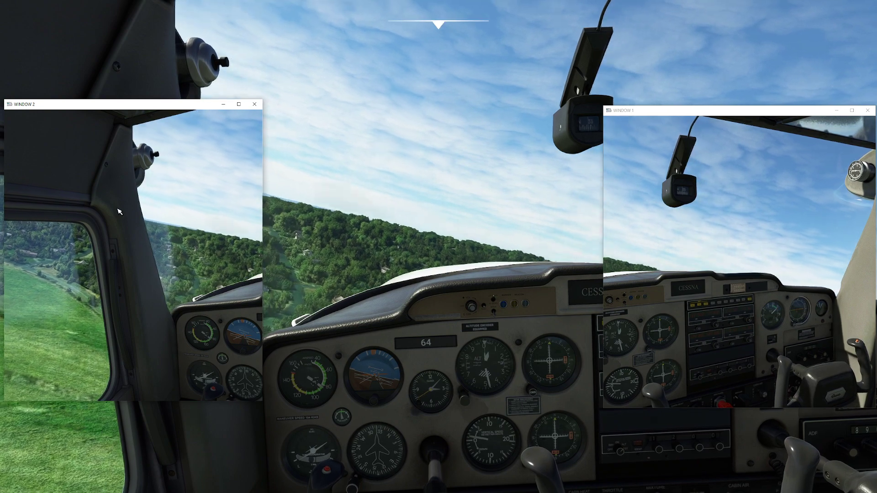
{"action": "left_click_drag", "start_coordinate": [113, 107], "coordinate": [152, 115]}
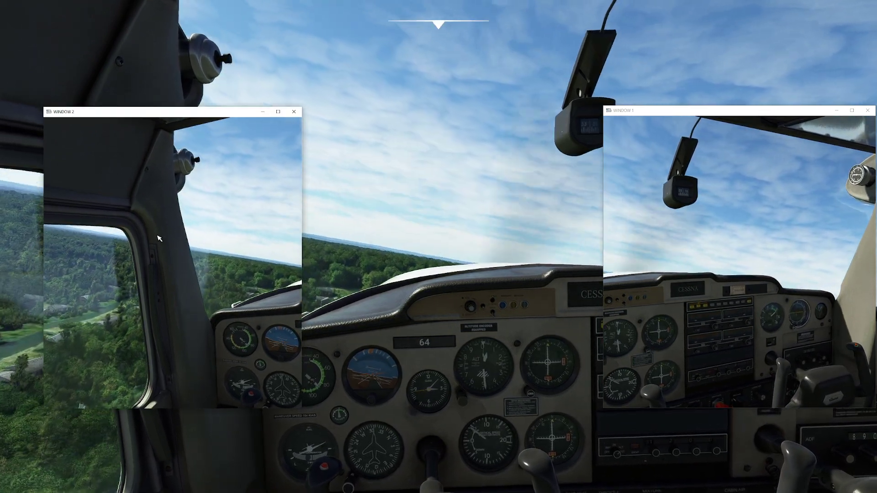